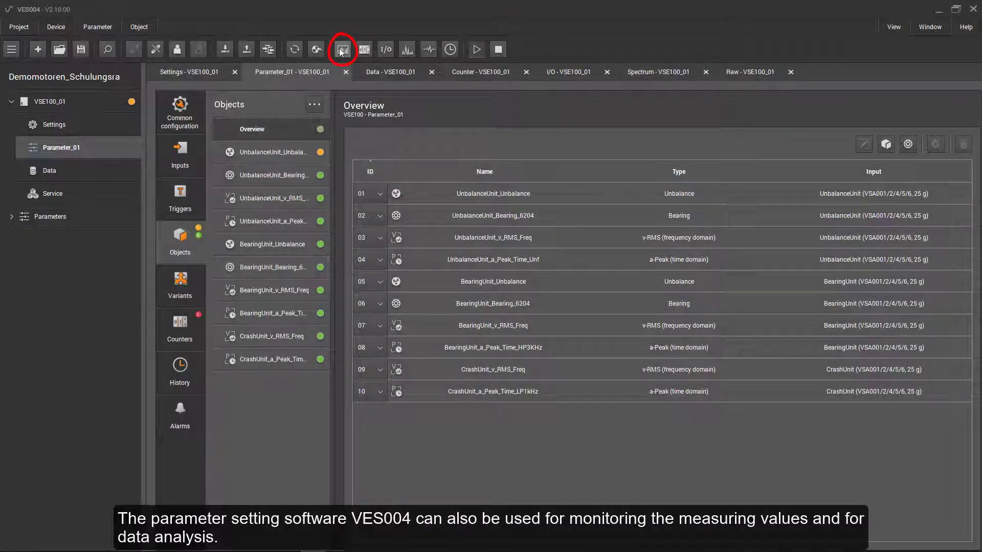
Start object monitoring and remove all VSE100_01 measurement objects from the bar chart
click(341, 50)
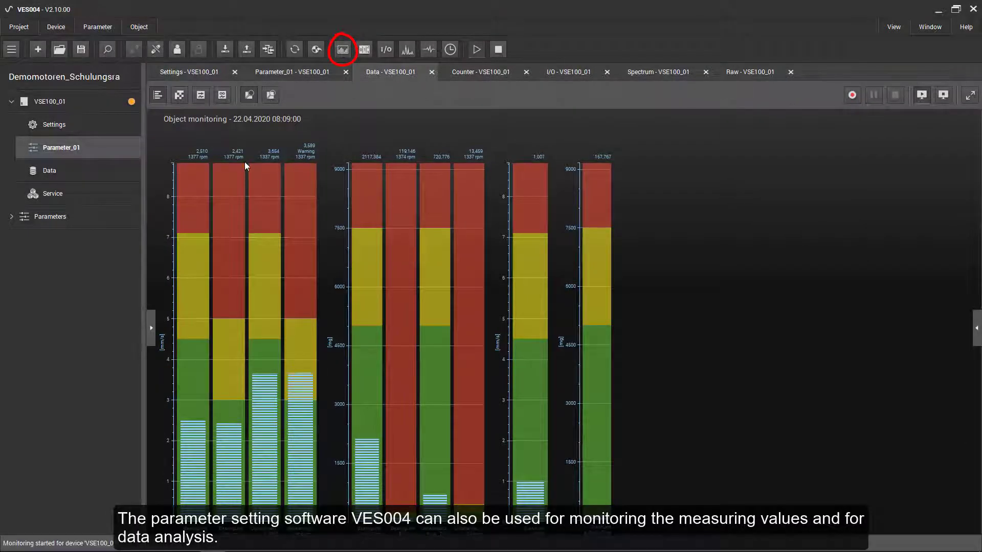
click(153, 328)
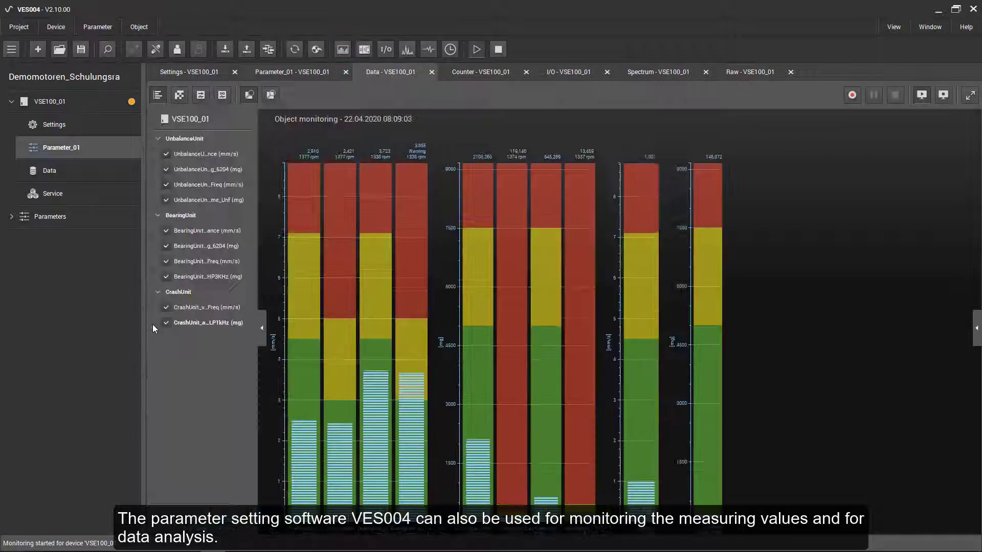
right_click(174, 120)
click(189, 132)
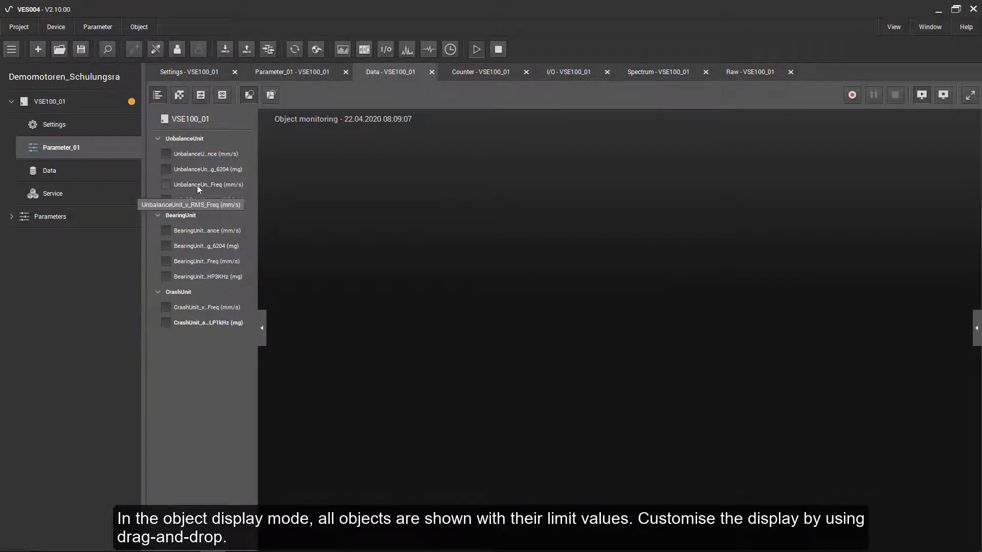
Plot three UnbalanceUnit and three BearingUnit objects, grouping same-unit bars on shared axes
drag(198, 185, 325, 223)
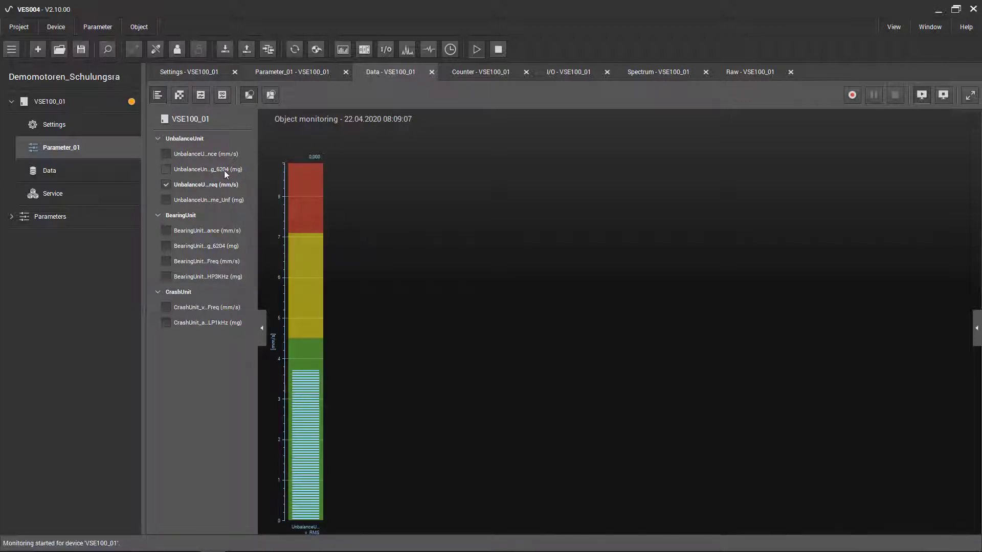
drag(217, 153, 288, 250)
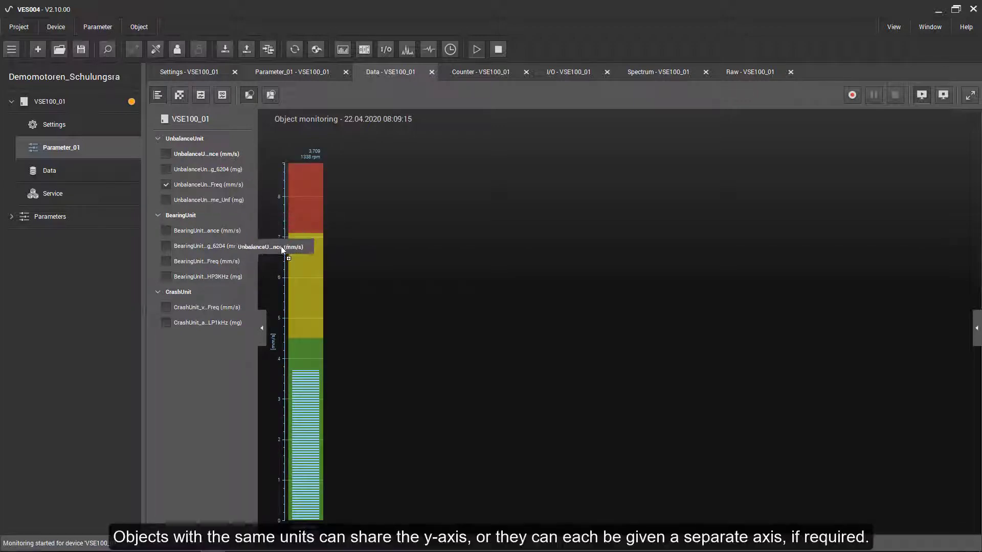
mouse_move(288, 249)
mouse_down()
mouse_move(384, 273)
mouse_move(281, 268)
mouse_up()
mouse_move(207, 168)
mouse_down()
mouse_move(419, 291)
mouse_move(384, 301)
mouse_up()
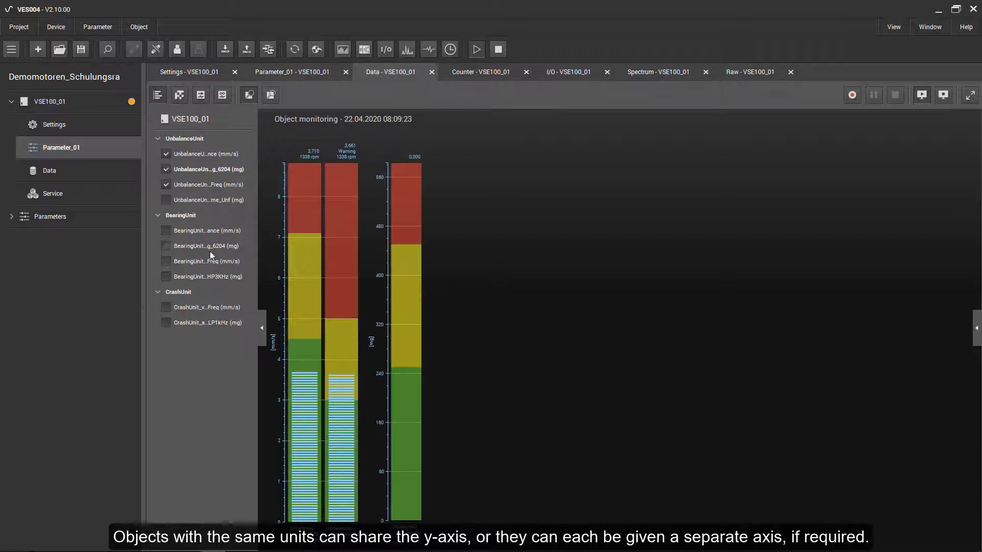
drag(208, 261, 533, 333)
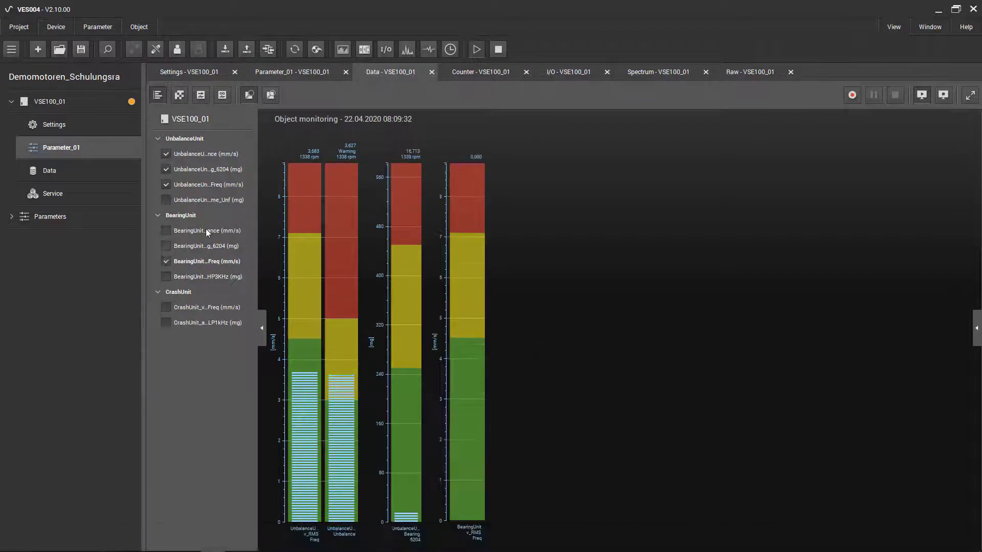
drag(207, 230, 442, 311)
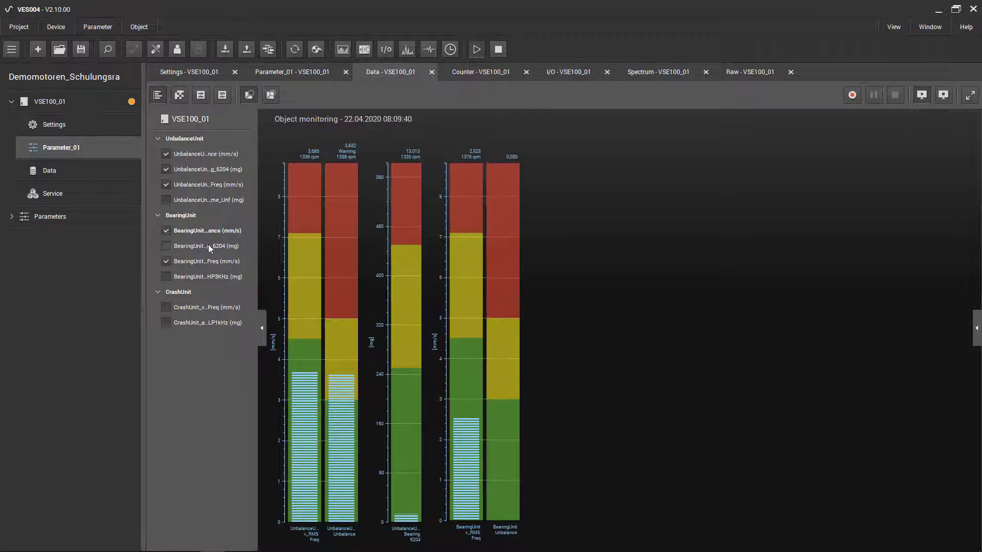
mouse_move(209, 248)
mouse_down()
mouse_move(569, 340)
mouse_move(591, 324)
mouse_up()
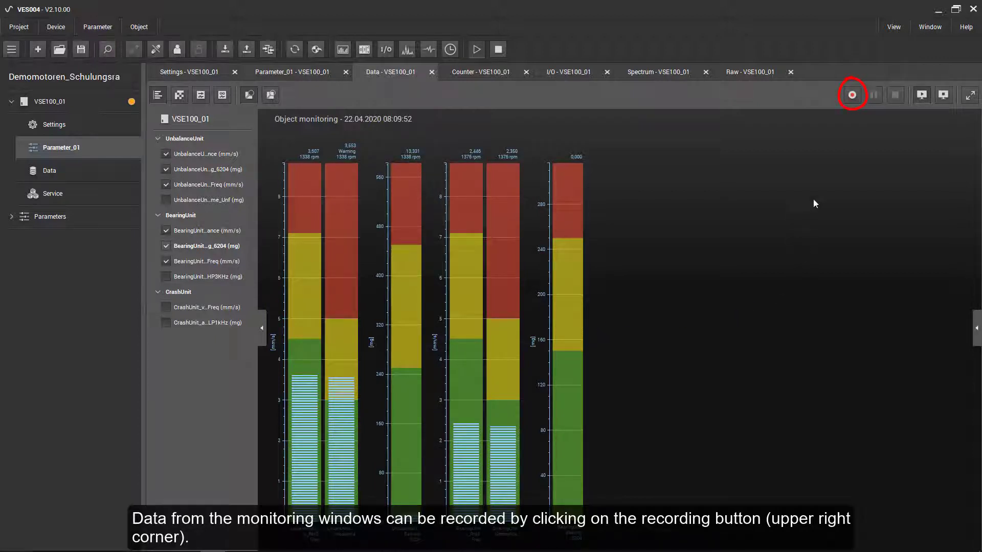
Record the monitored values briefly, then save the recording as a data file
click(850, 89)
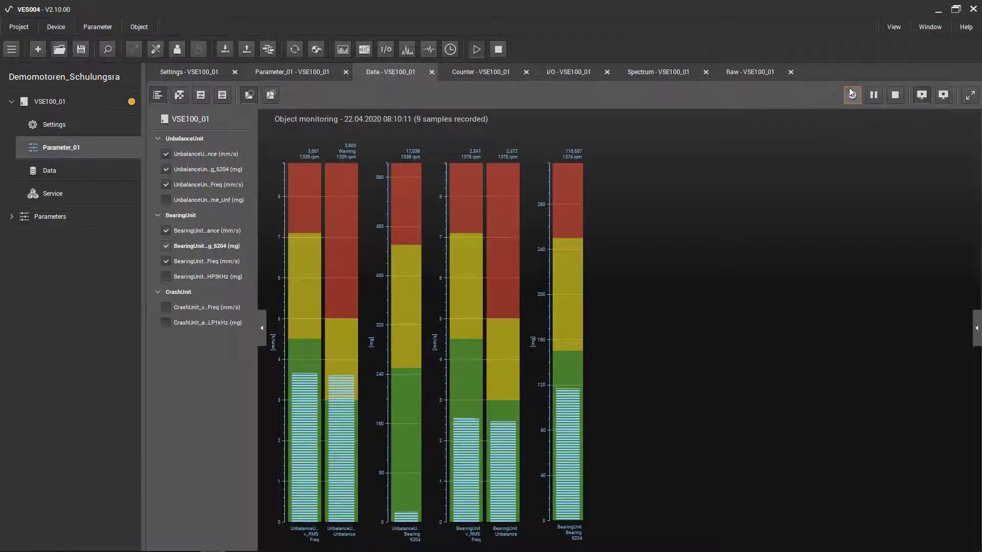
click(849, 97)
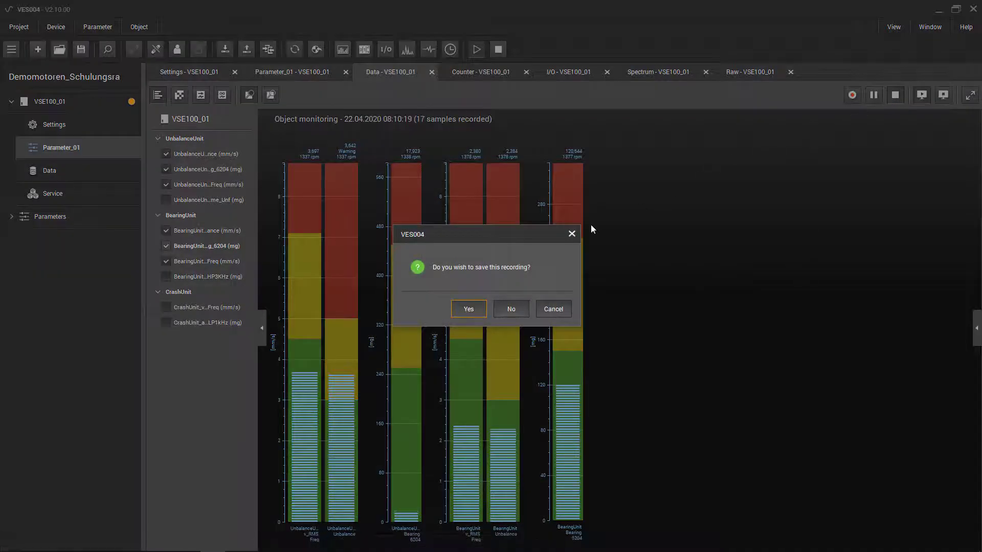
click(470, 310)
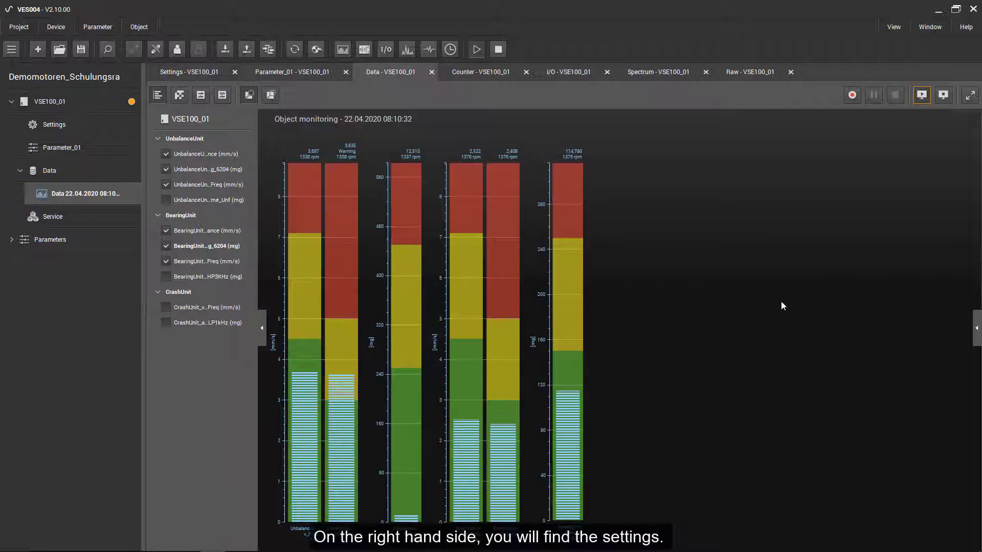
Turn off auto-scaling on the first mm/s axis and set its upper scale to 10
click(977, 330)
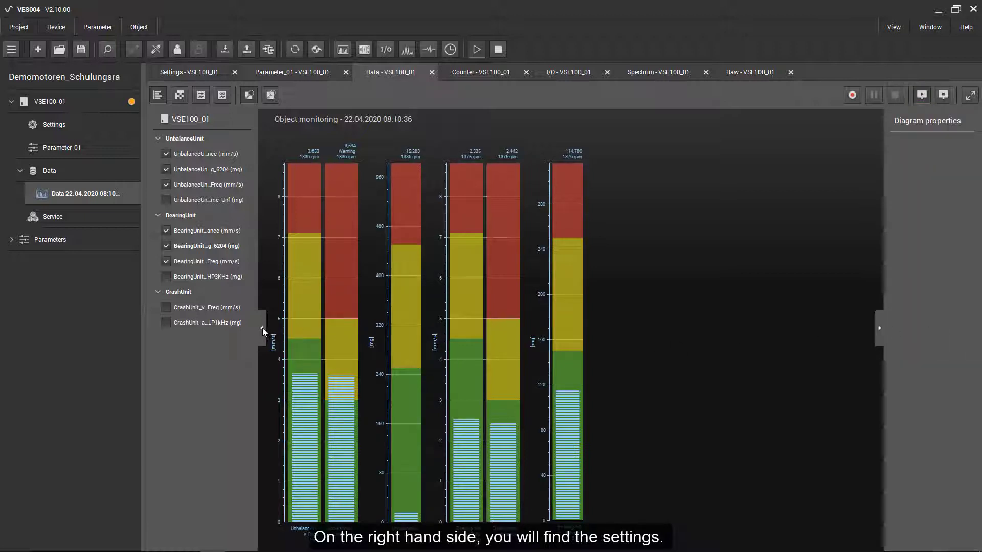
click(262, 329)
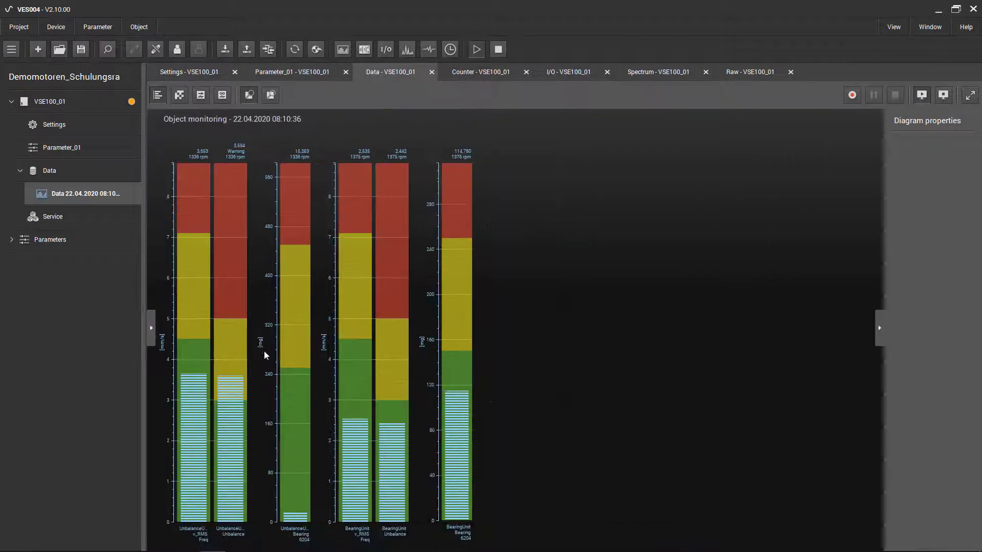
click(172, 365)
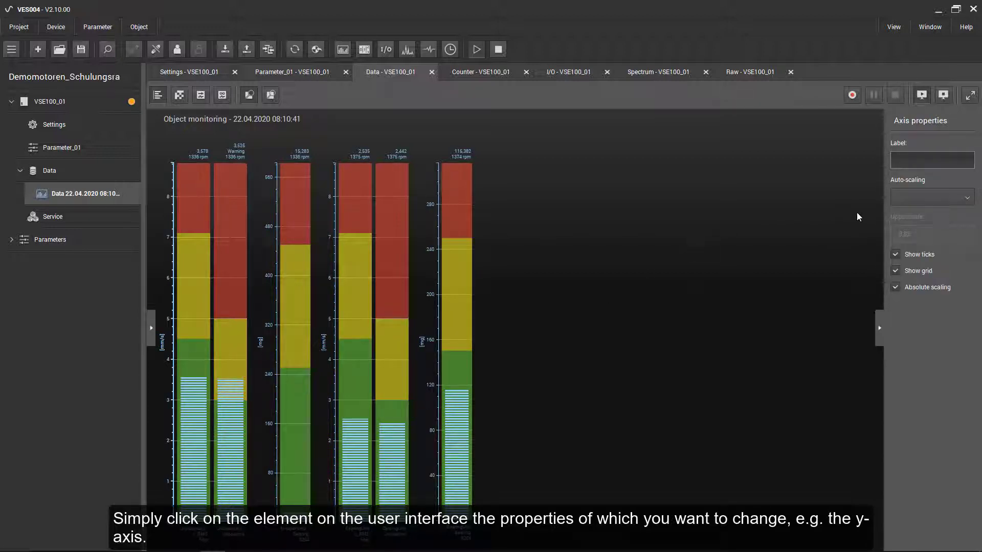
click(901, 198)
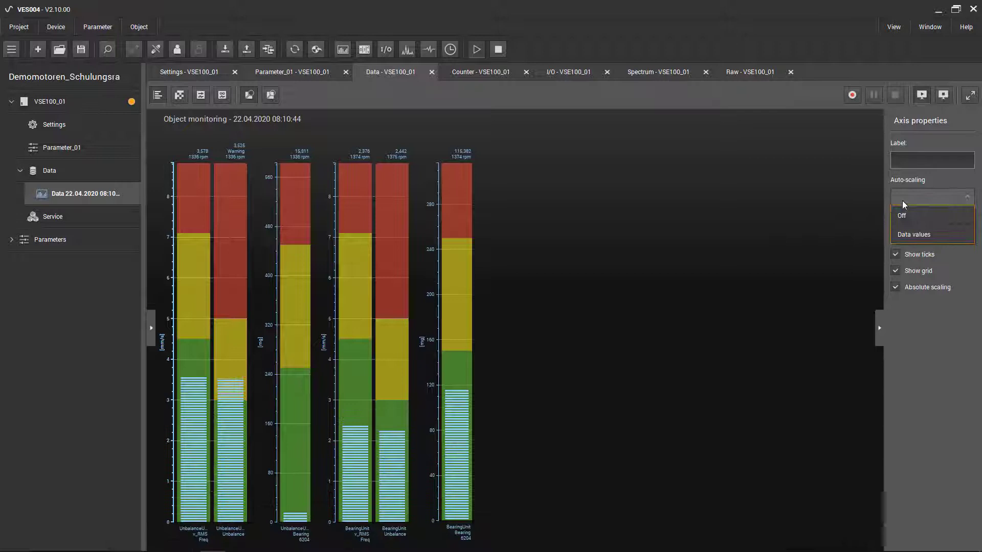
click(904, 217)
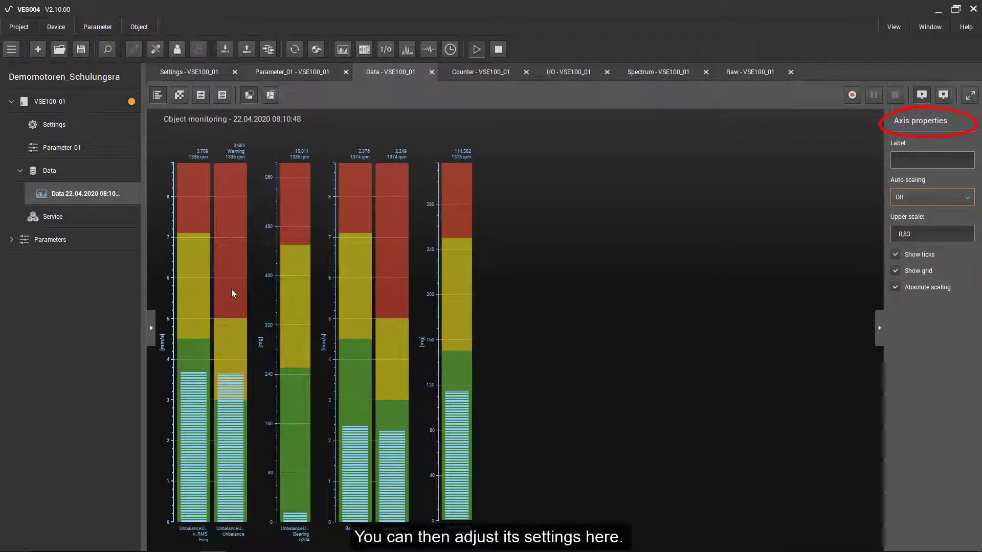
text(10,00)
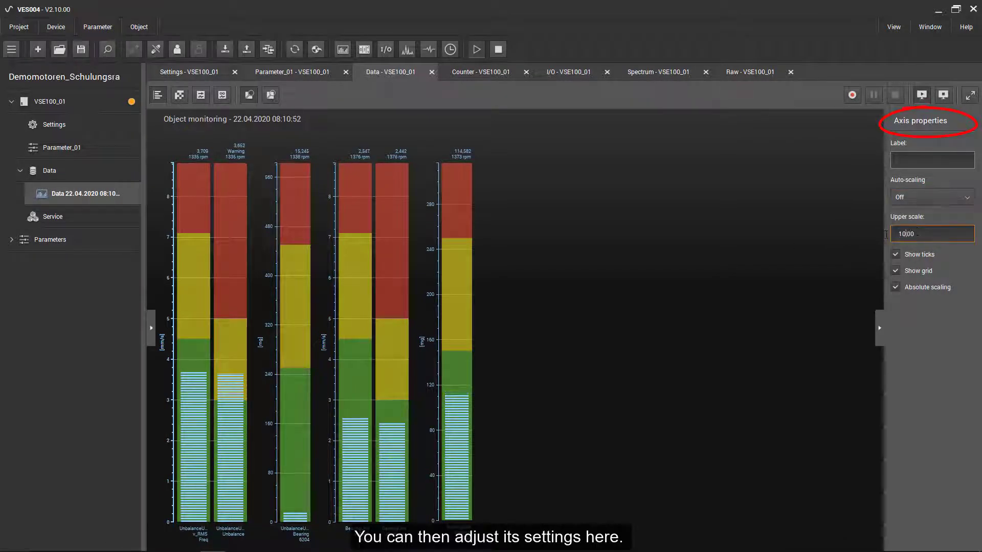
key(Return)
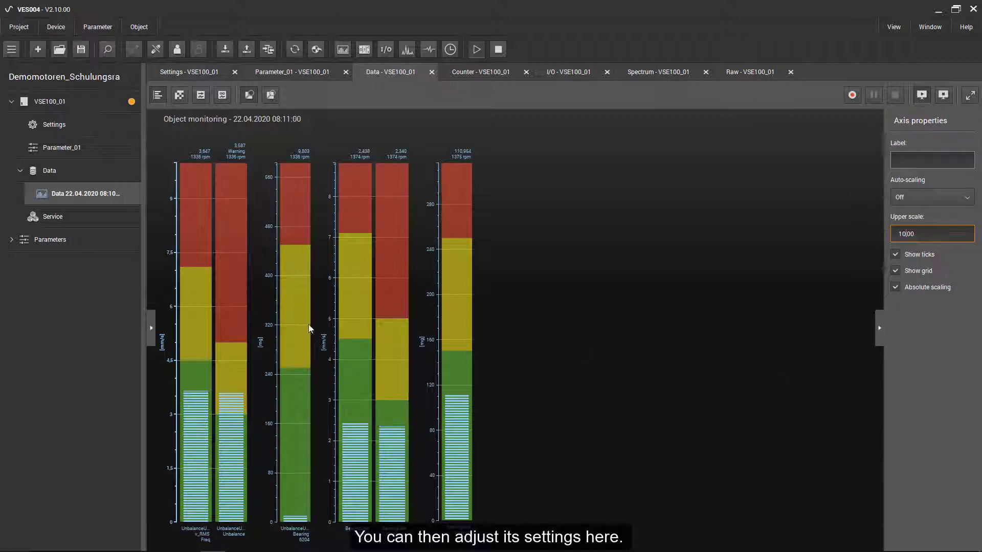
Turn off auto-scaling on the mg axis and set its upper scale to 150
click(277, 328)
click(914, 202)
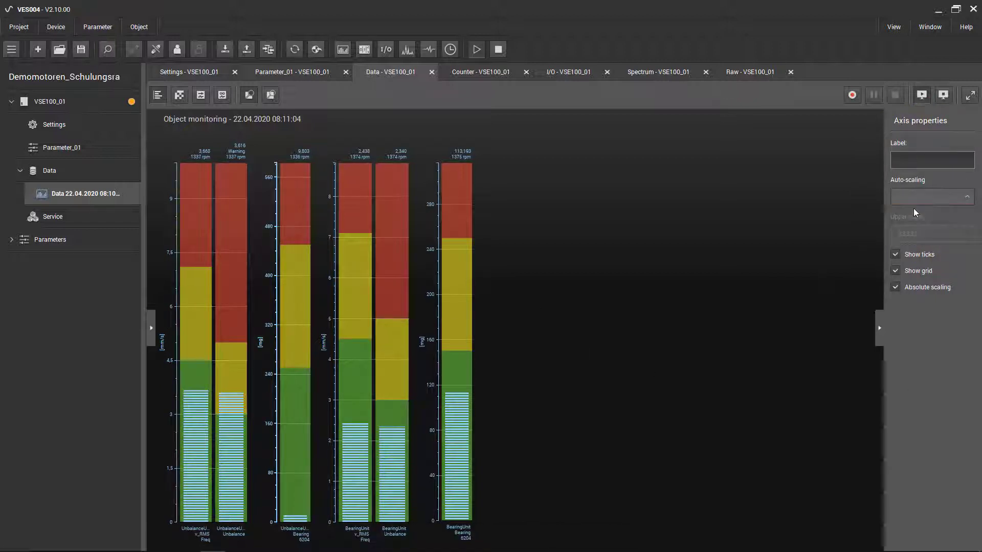
text(150)
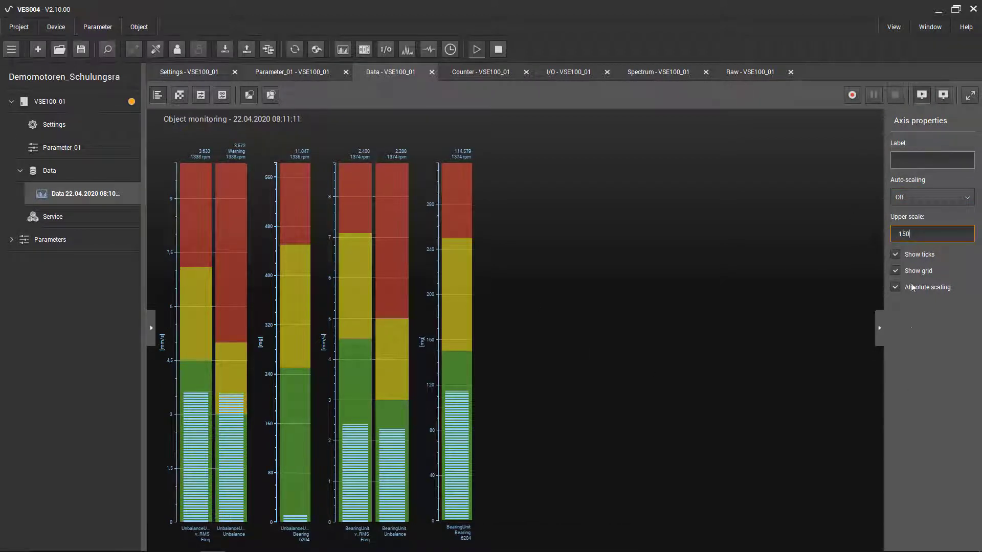
key(Return)
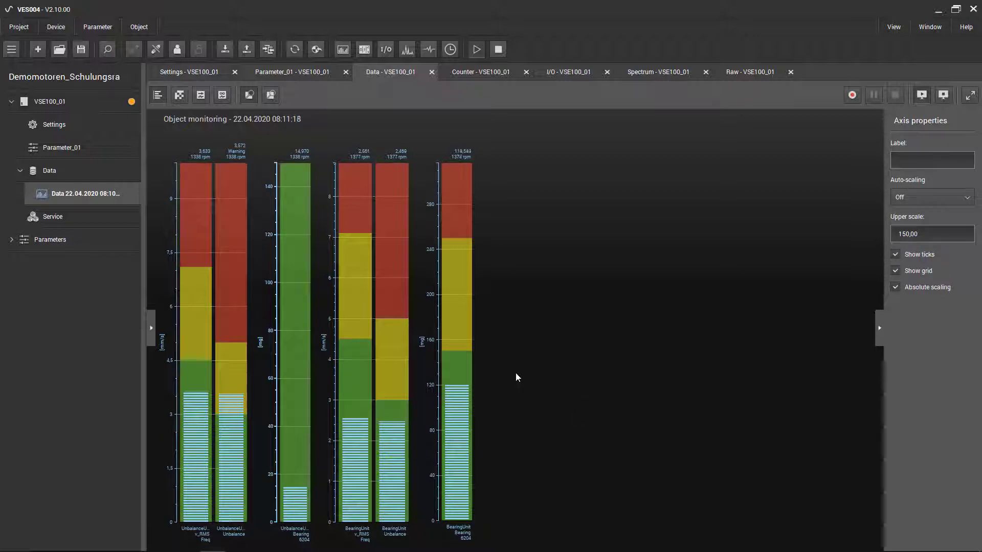
click(880, 328)
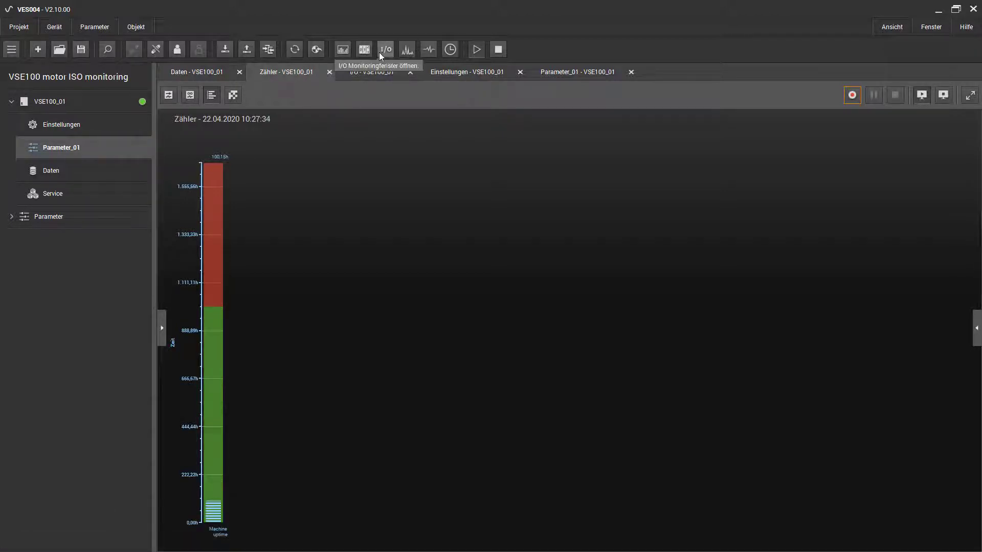
Open I/O monitoring to view shaft speed and the output and input states
click(385, 53)
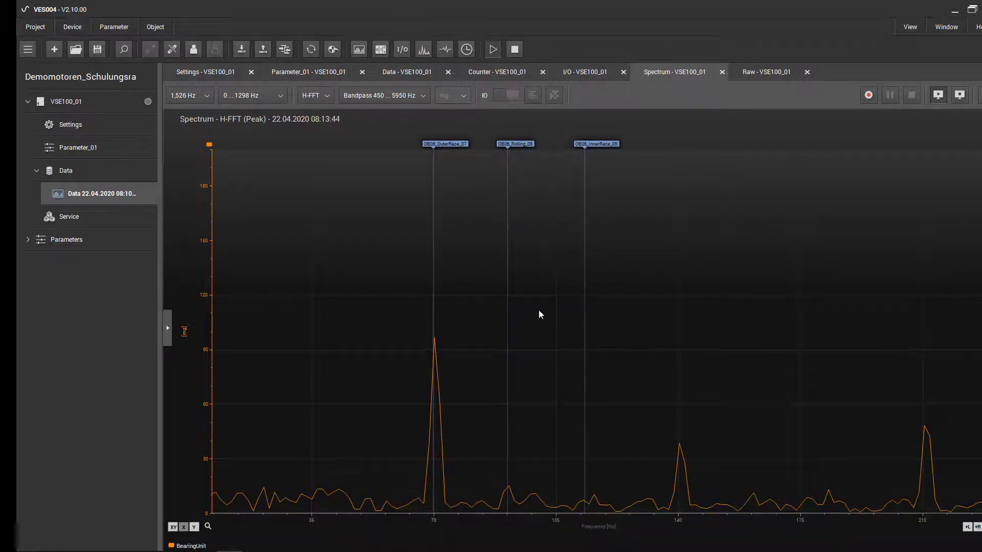
Set the spectrum resolution to 0,191 Hz and open raw data monitoring
click(207, 99)
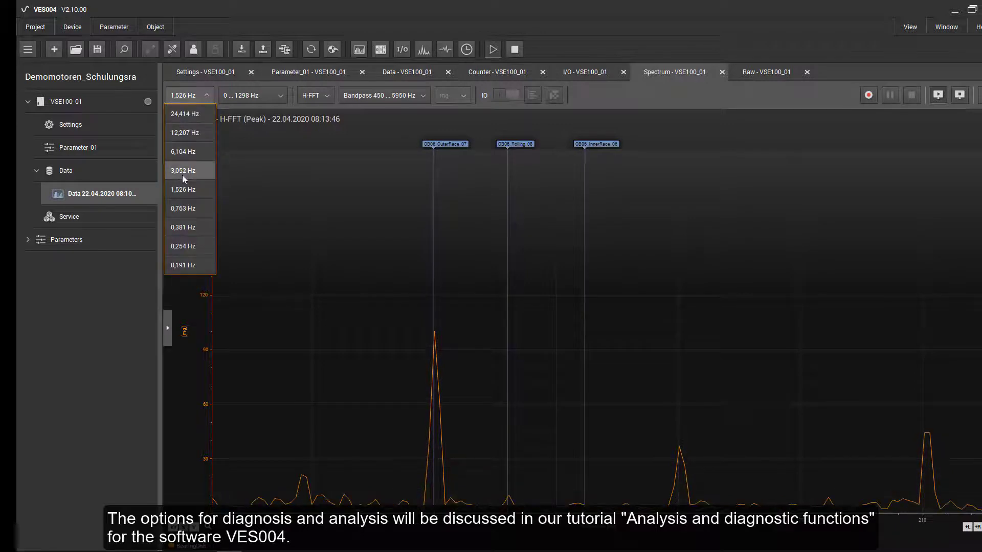
click(181, 266)
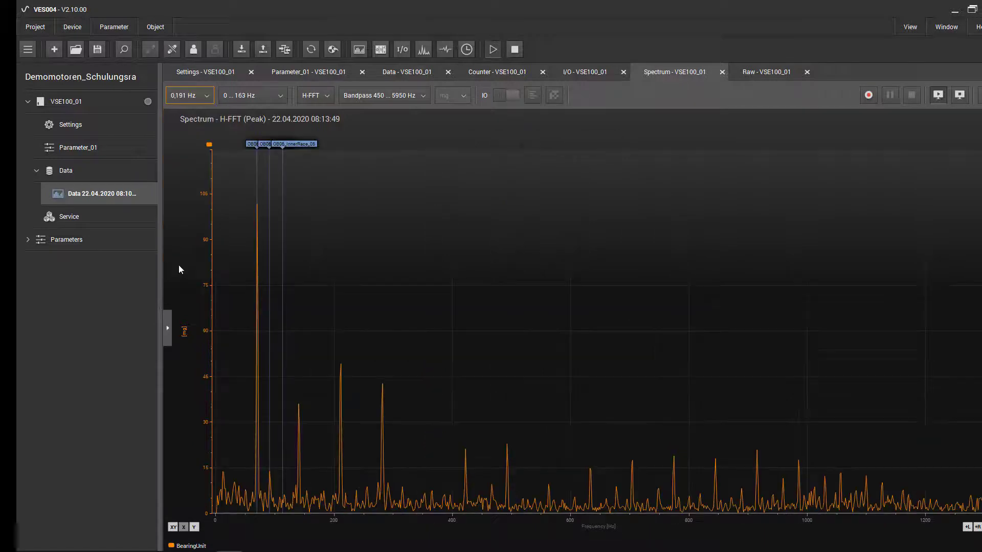
click(428, 51)
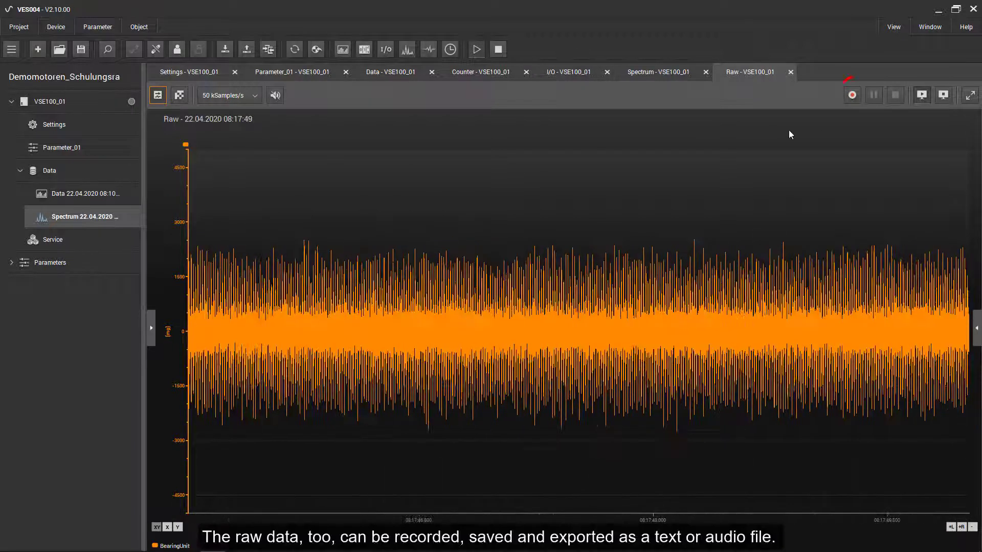
Record the BearingUnit's raw vibration signal, then stop it to get the save prompt
click(851, 95)
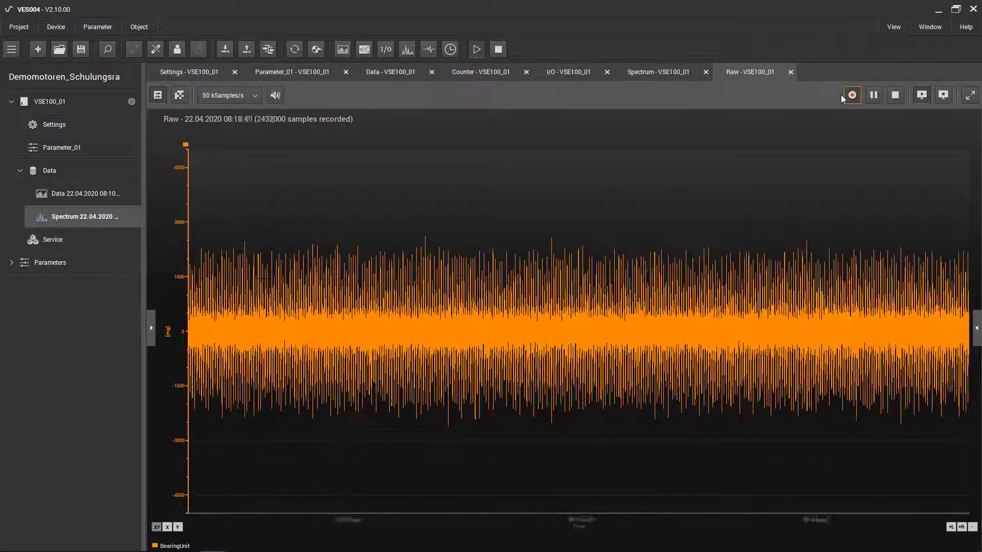
click(895, 95)
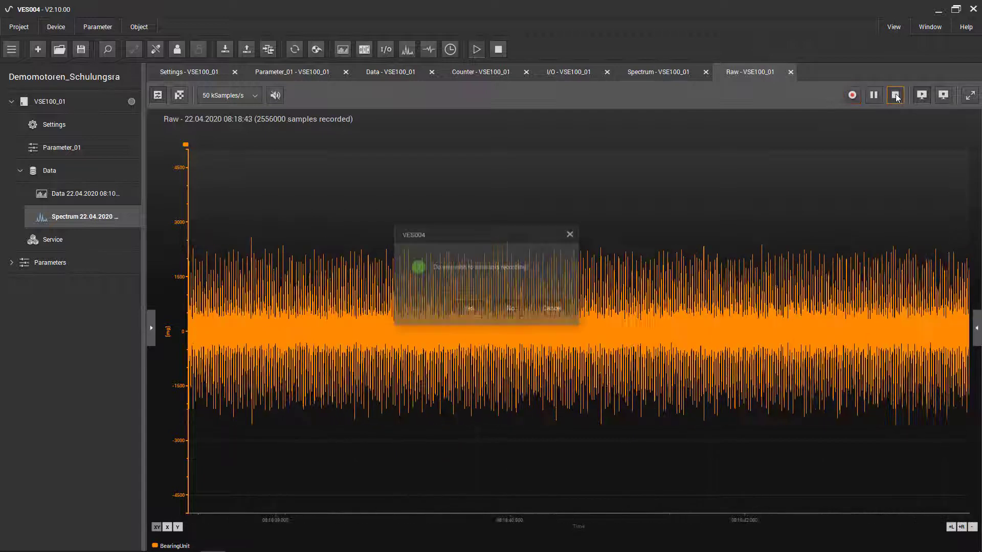
Save the raw recording and generate an offline Spectrum from its Raw entry under Data
click(468, 309)
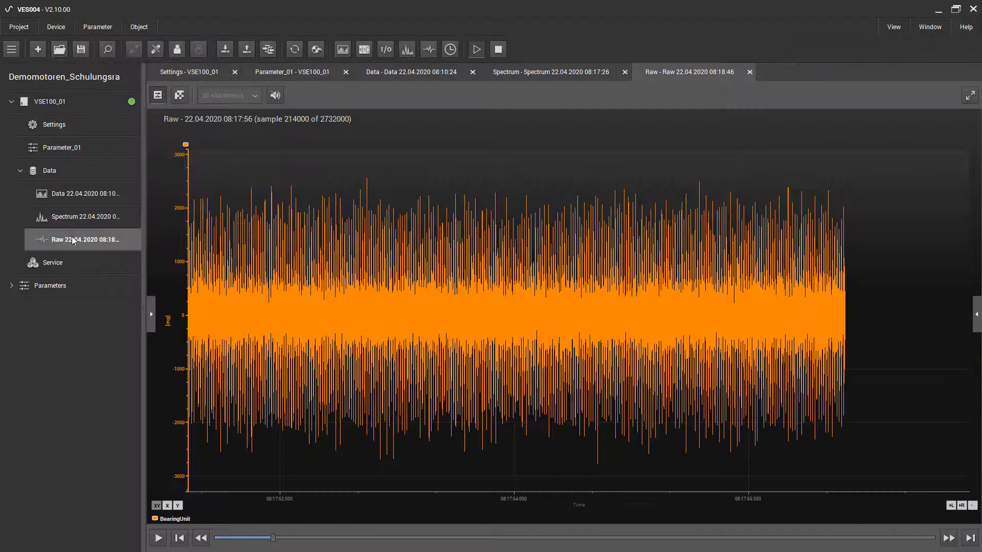
right_click(72, 239)
click(114, 268)
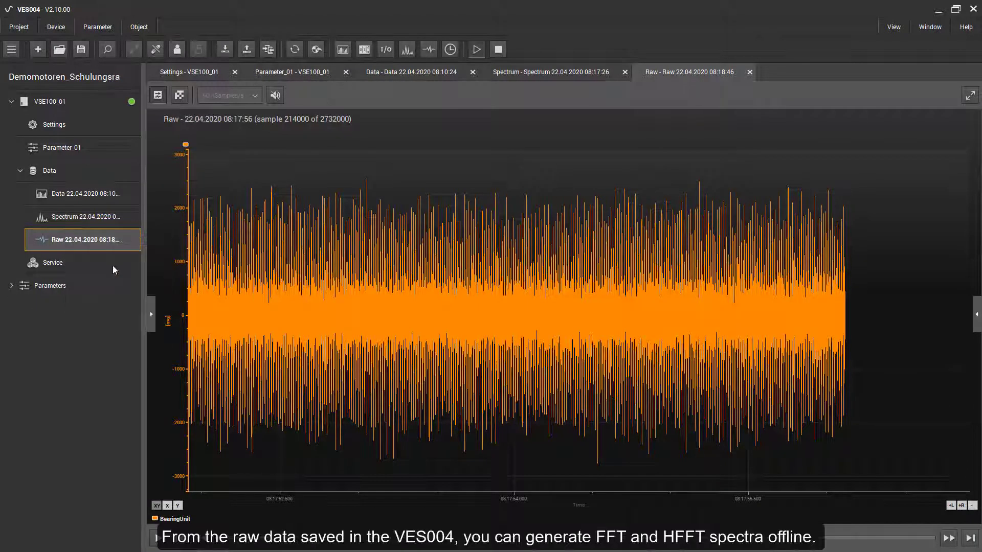